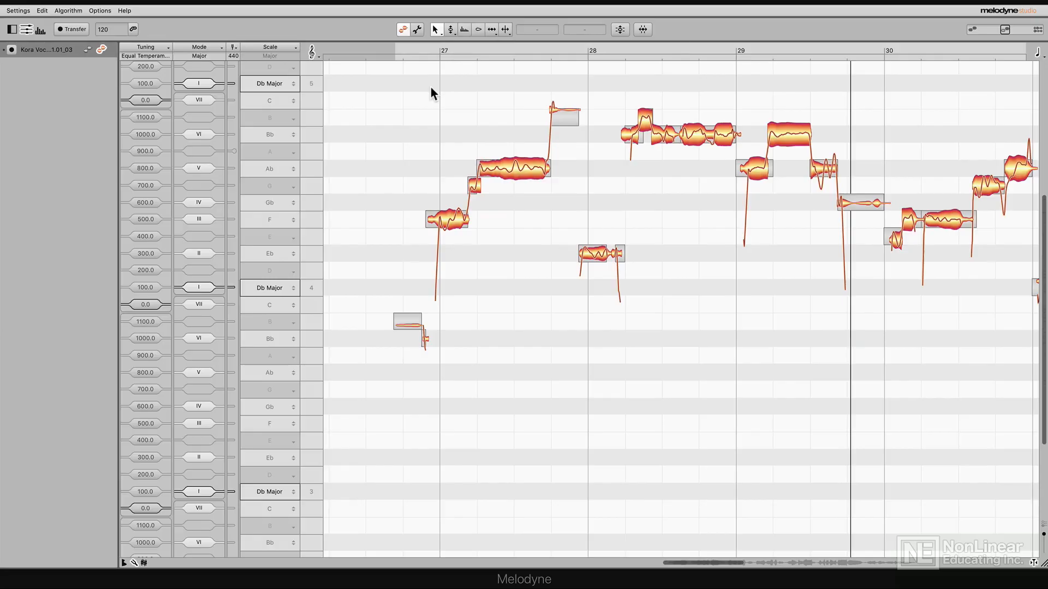
- Play back the vocal to audition its pitch across bars 27 to 40
key(space)
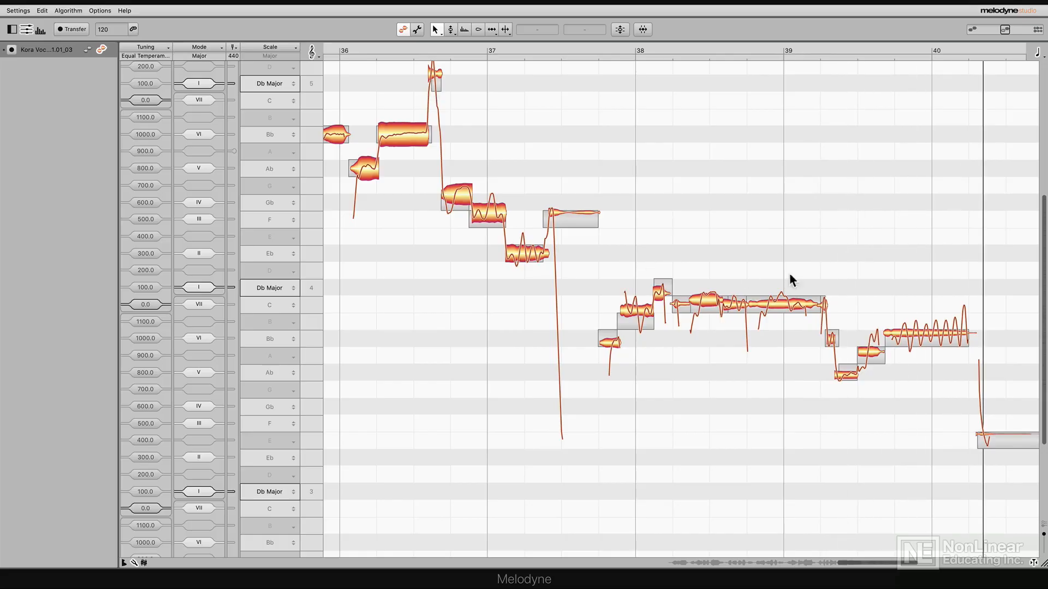
scroll(699, 384, left, 12)
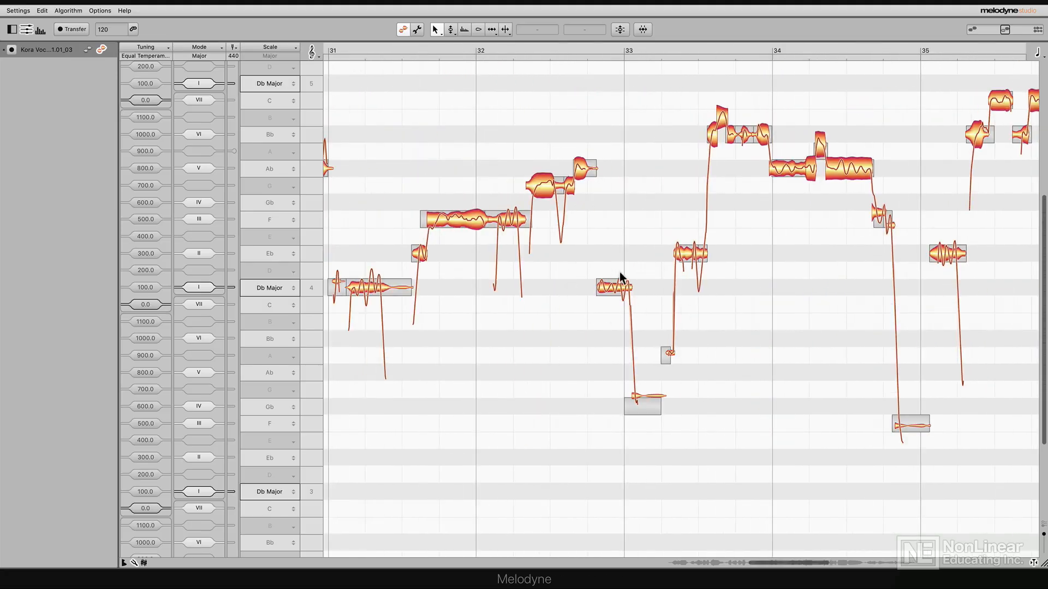
scroll(742, 300, right, 15)
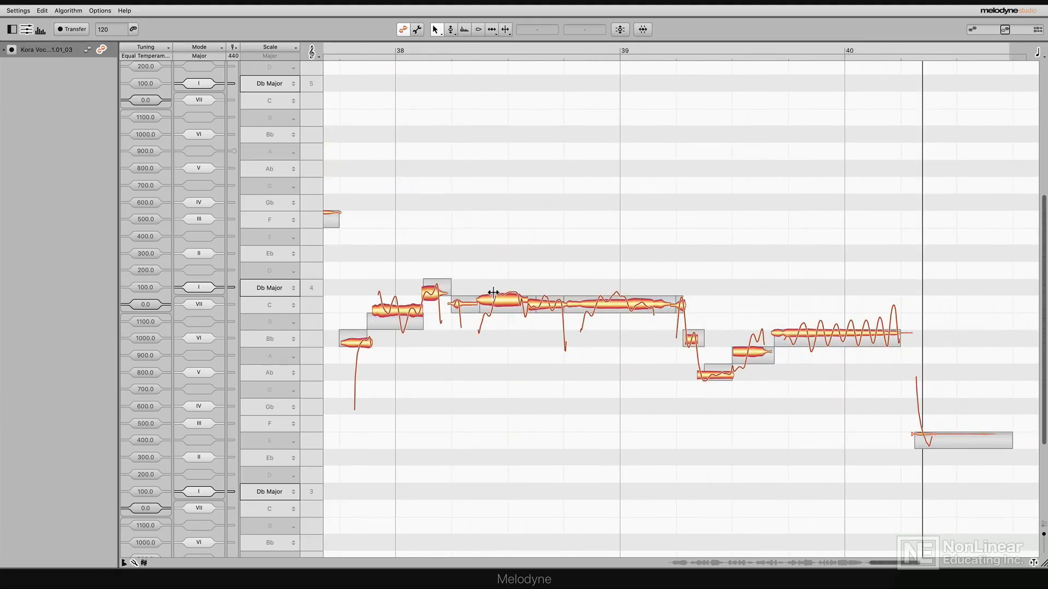
- Split the held C notes from bar 38 to just past bar 39 at three pitch changes, and split the A note midway through bar 39
click(493, 292)
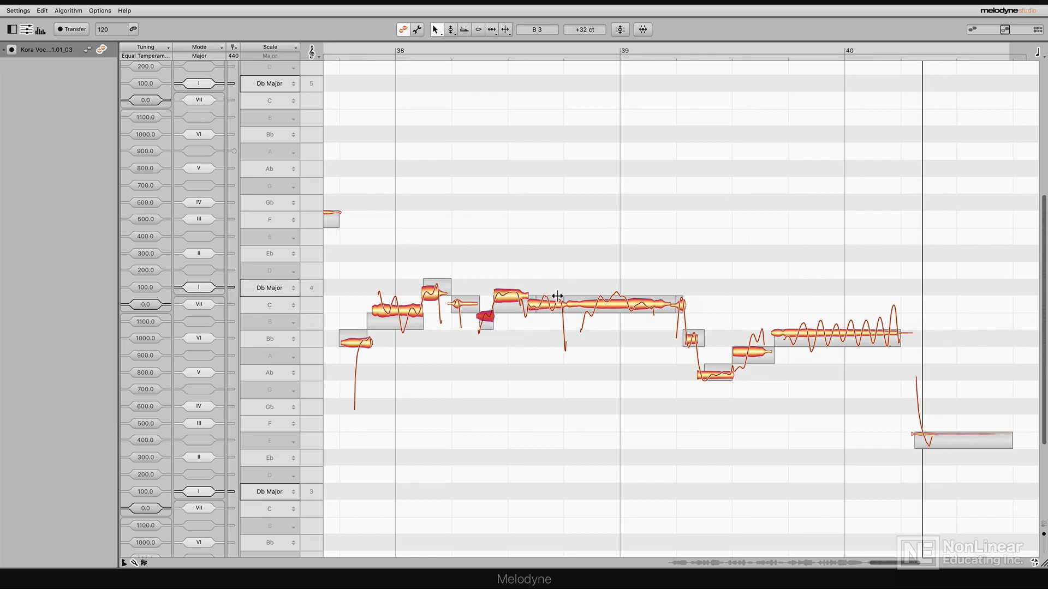
double_click(596, 296)
double_click(628, 296)
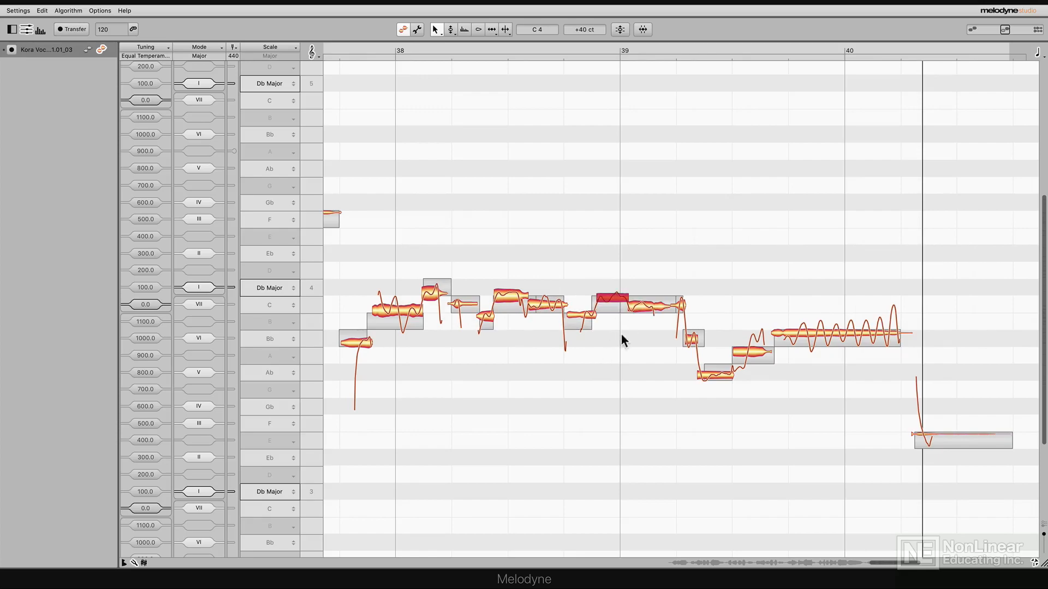
click(346, 47)
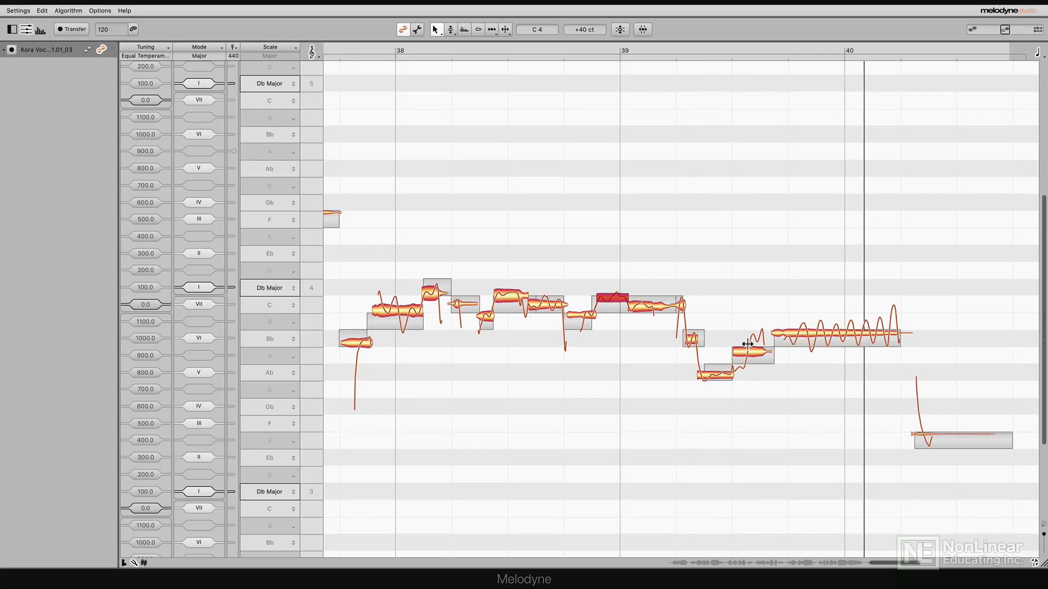
double_click(748, 344)
double_click(355, 47)
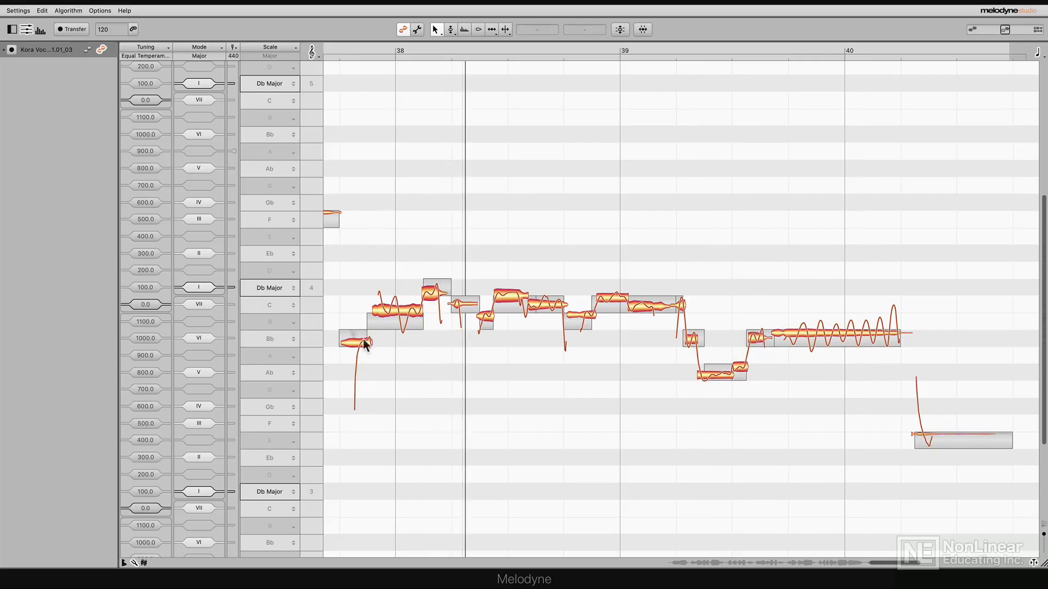
- Split the first short note before bar 38 in two at its pitch jump and play the phrase back
key(space)
drag(358, 337, 359, 354)
key(space)
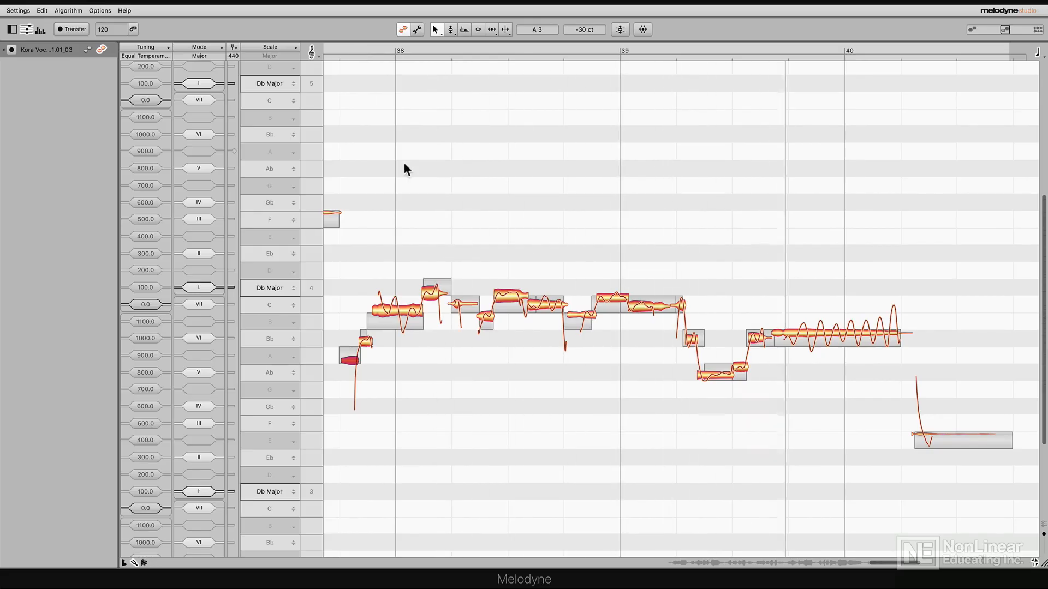
- Correct the pitch of all the phrase's notes around bars 38 to 40 with Snap to Db Major and Pitch Center at 100%
drag(345, 244, 826, 473)
click(618, 30)
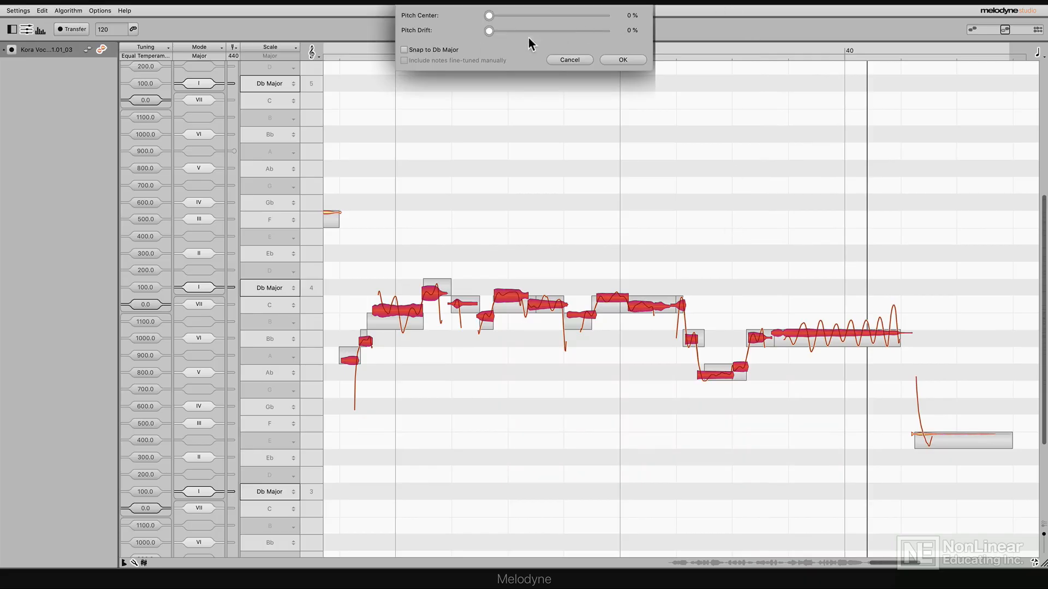
click(437, 50)
drag(489, 15, 651, 28)
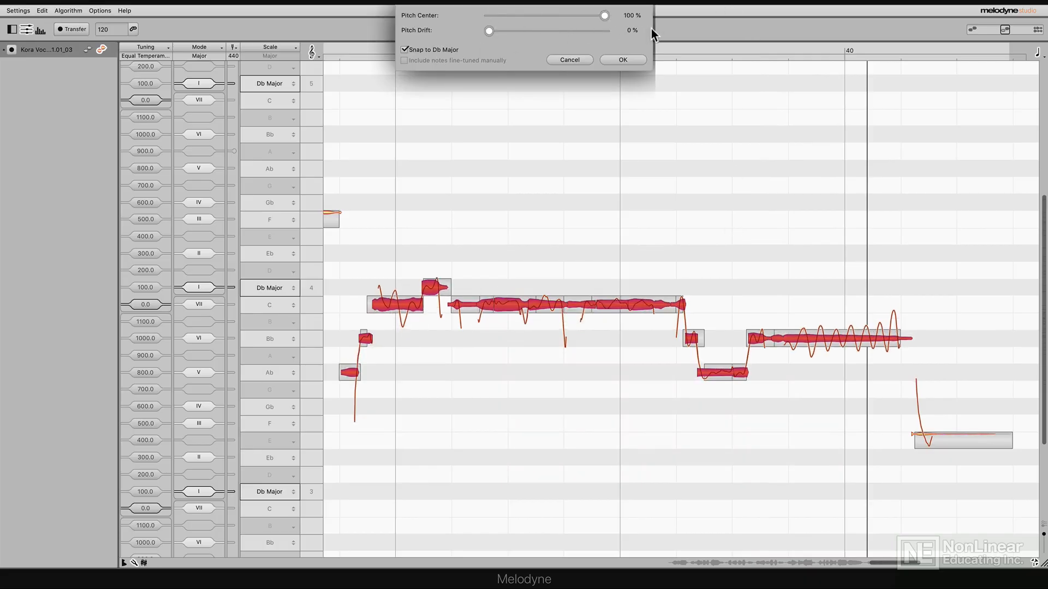
click(634, 60)
key(space)
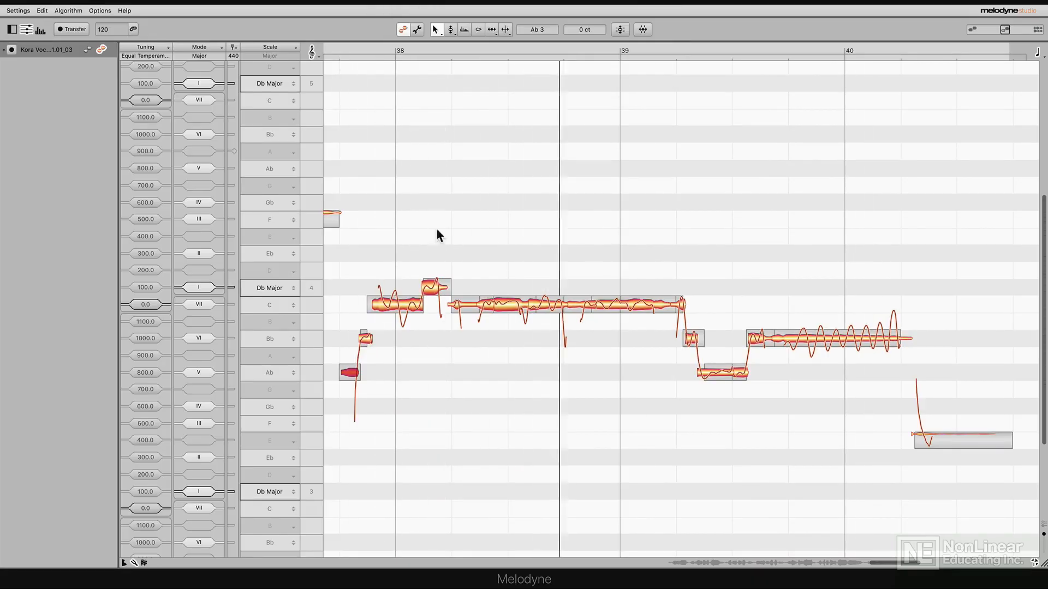
- Raise the C note midway through bar 38 and the short C note at bar 39 to Db 4, then play the phrase
drag(514, 314, 515, 297)
click(347, 51)
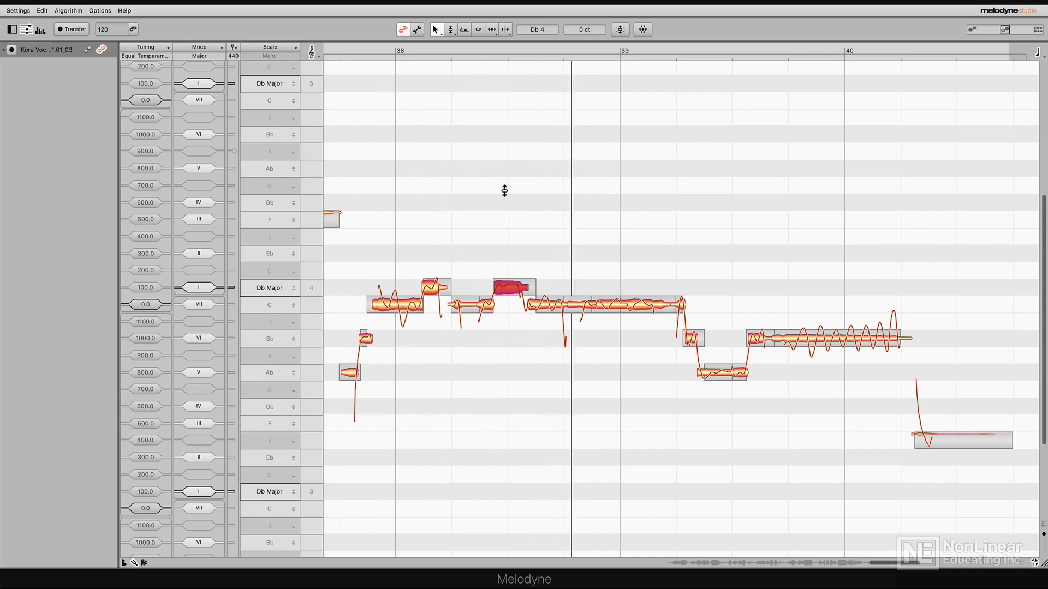
click(590, 305)
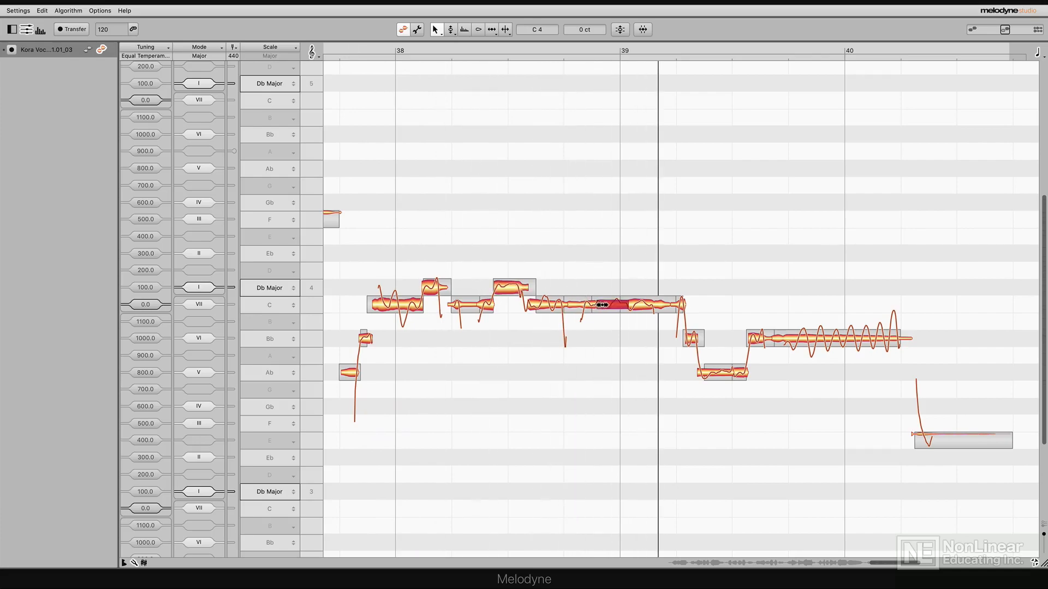
drag(606, 304, 606, 287)
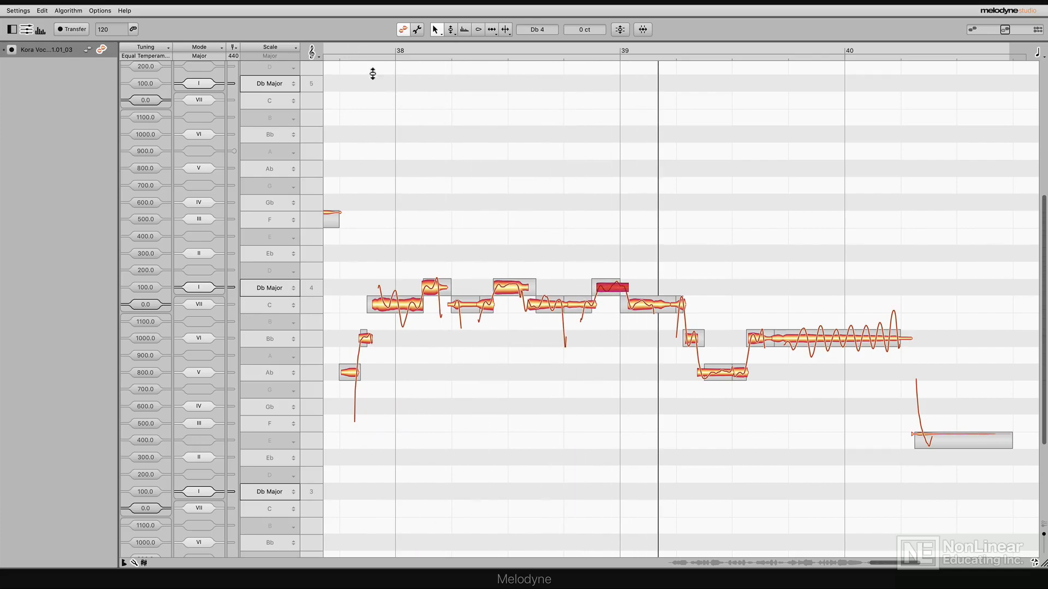
click(341, 47)
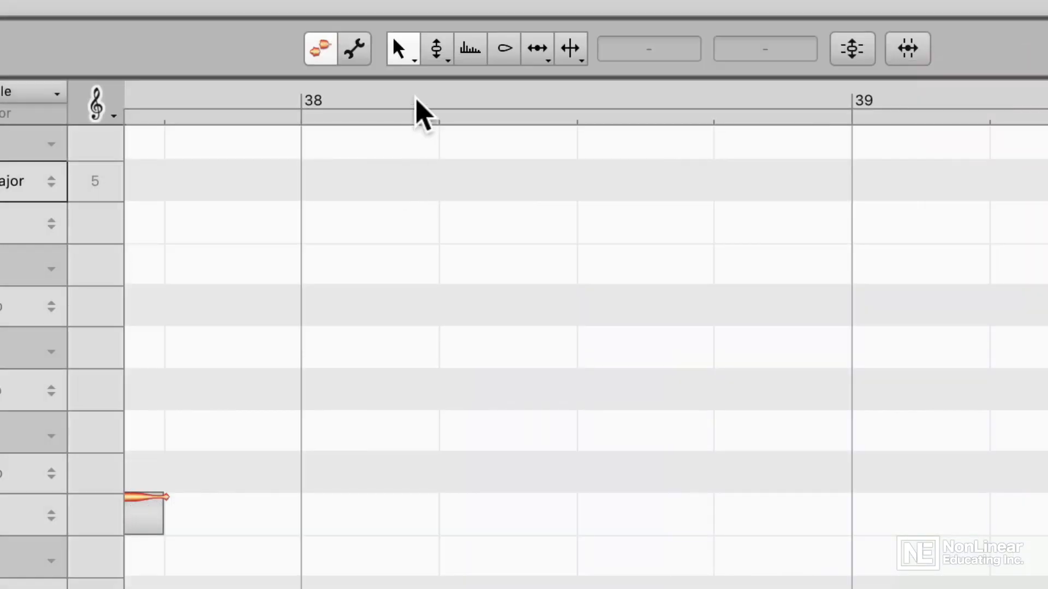
- Try different pitch drift amounts on the sustained Bb note around bar 40 with the Pitch Drift Tool, and finish at 0%
click(441, 59)
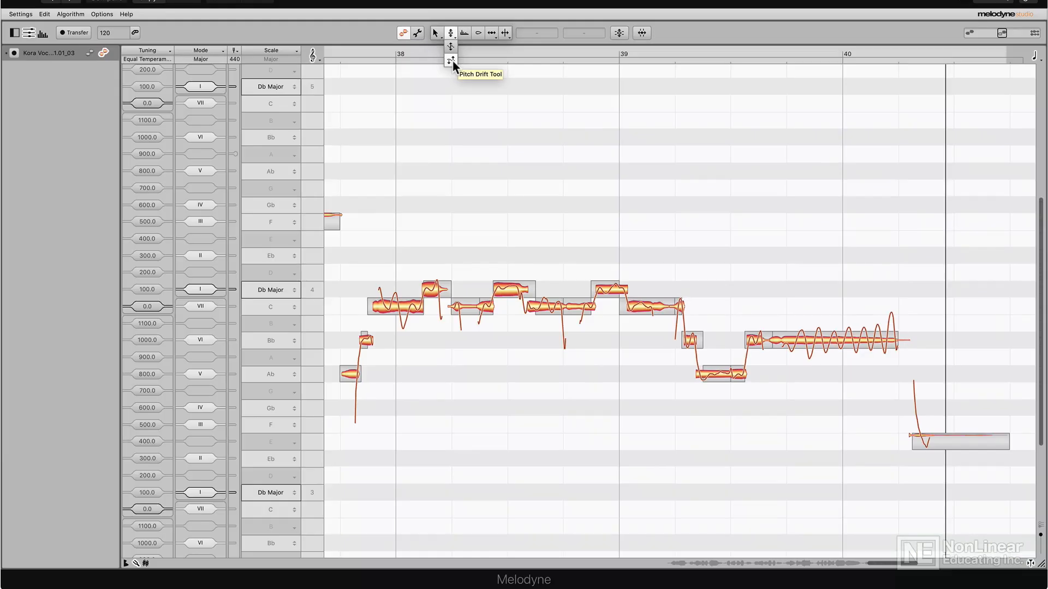
click(451, 60)
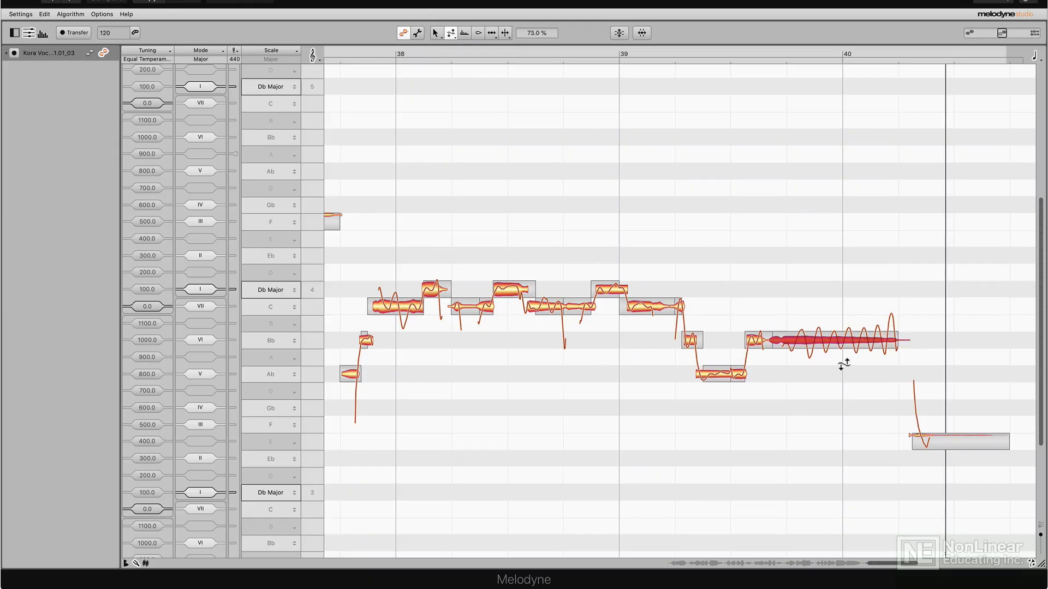
drag(844, 365, 840, 433)
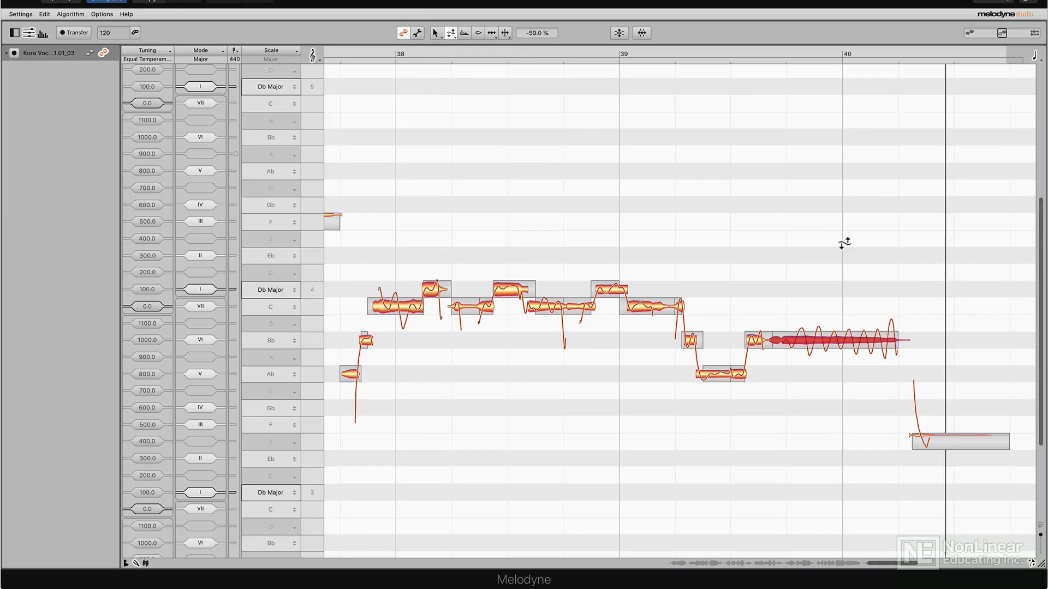
double_click(839, 341)
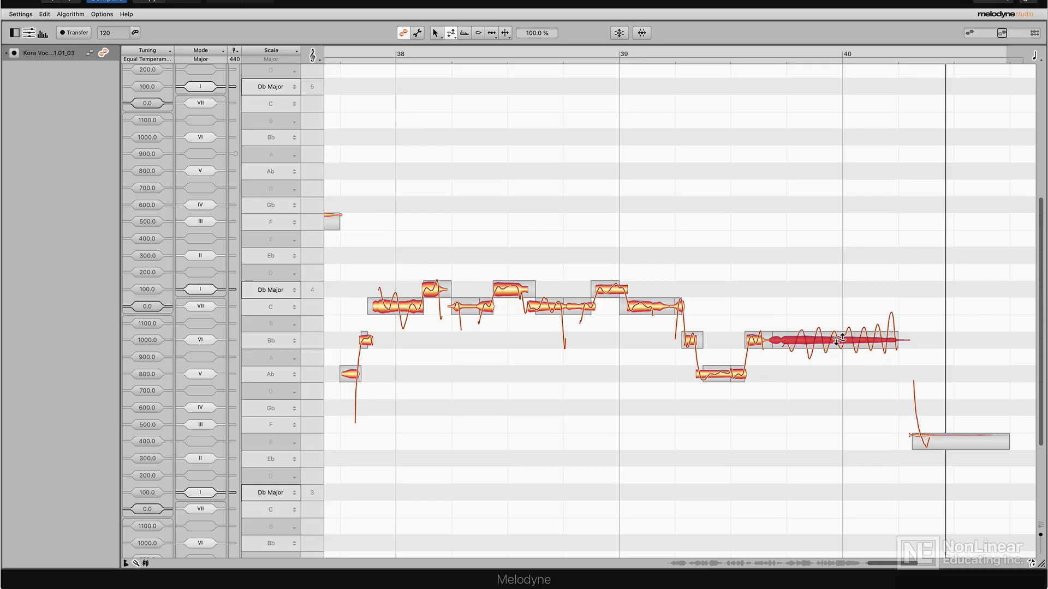
double_click(840, 340)
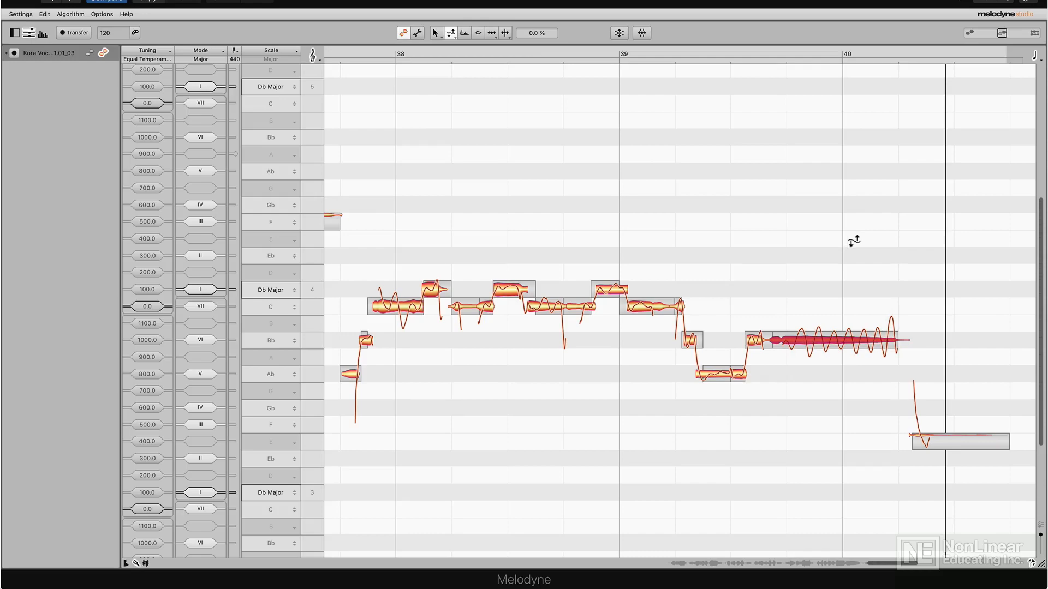
- Set the pitch drift to 0% on the C note before bar 38 and the long Bb note after bar 36
scroll(851, 240, left, 3)
click(480, 304)
scroll(429, 210, left, 10)
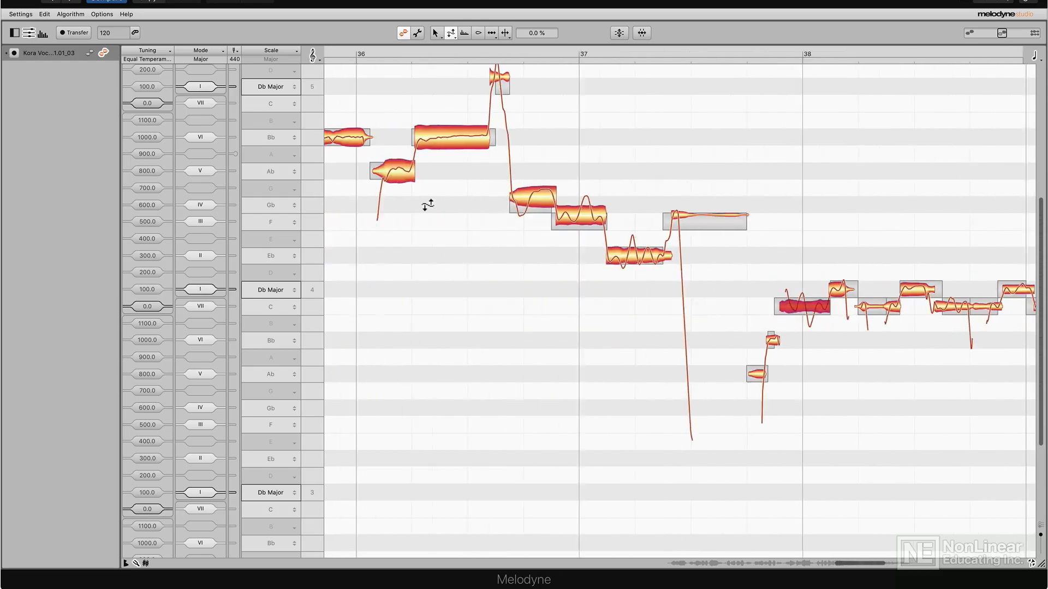
click(667, 256)
scroll(588, 316, left, 4)
click(634, 141)
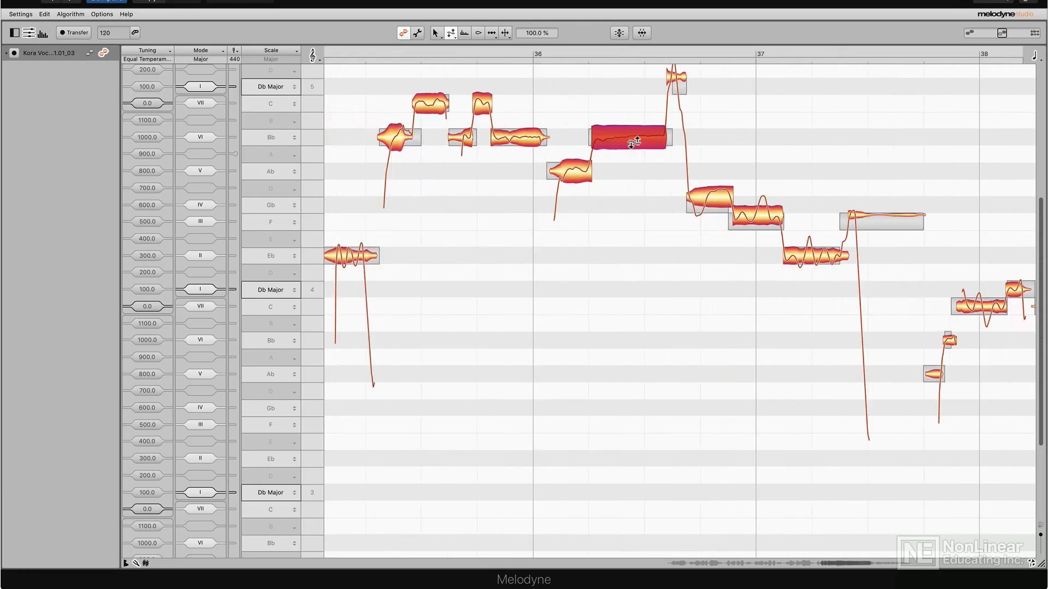
scroll(555, 255, left, 5)
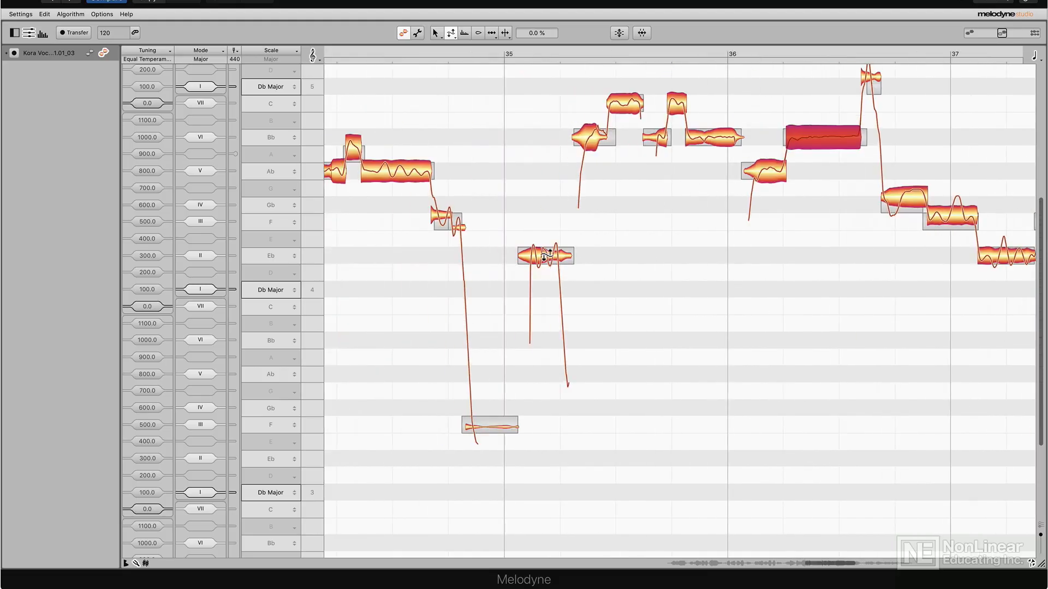
- Set the pitch drift to 0% on the long Ab note in bar 34 and the F note just after bar 32
scroll(491, 234, left, 6)
click(537, 174)
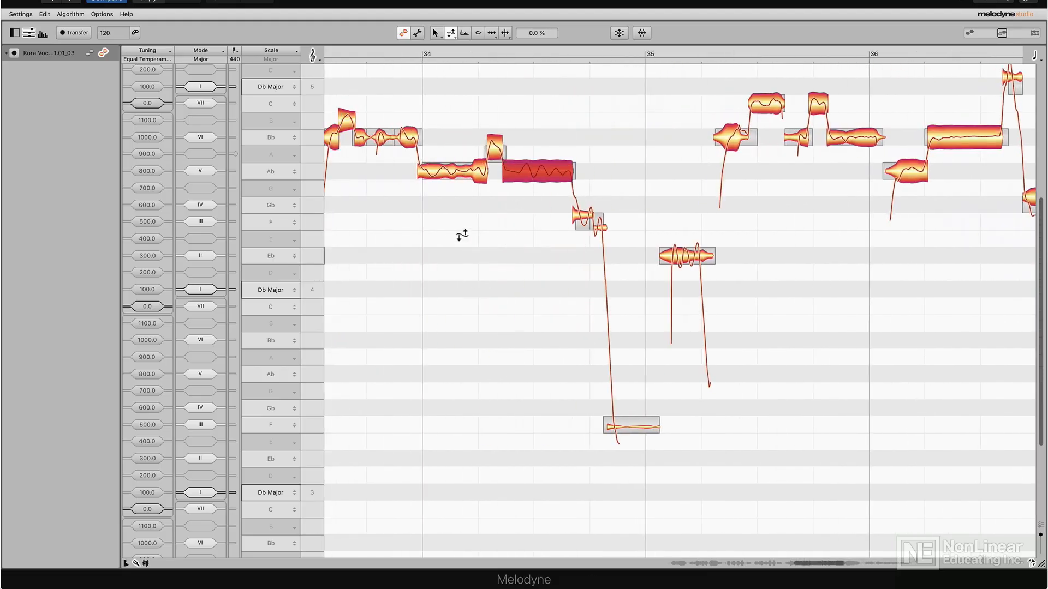
scroll(460, 233, left, 7)
scroll(444, 235, left, 8)
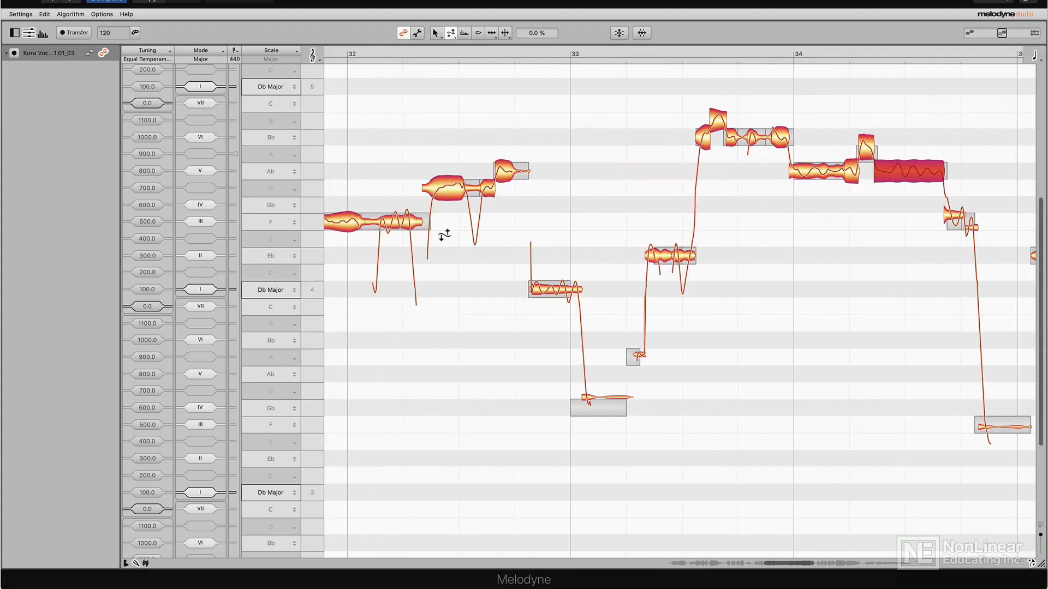
scroll(444, 235, left, 4)
click(485, 229)
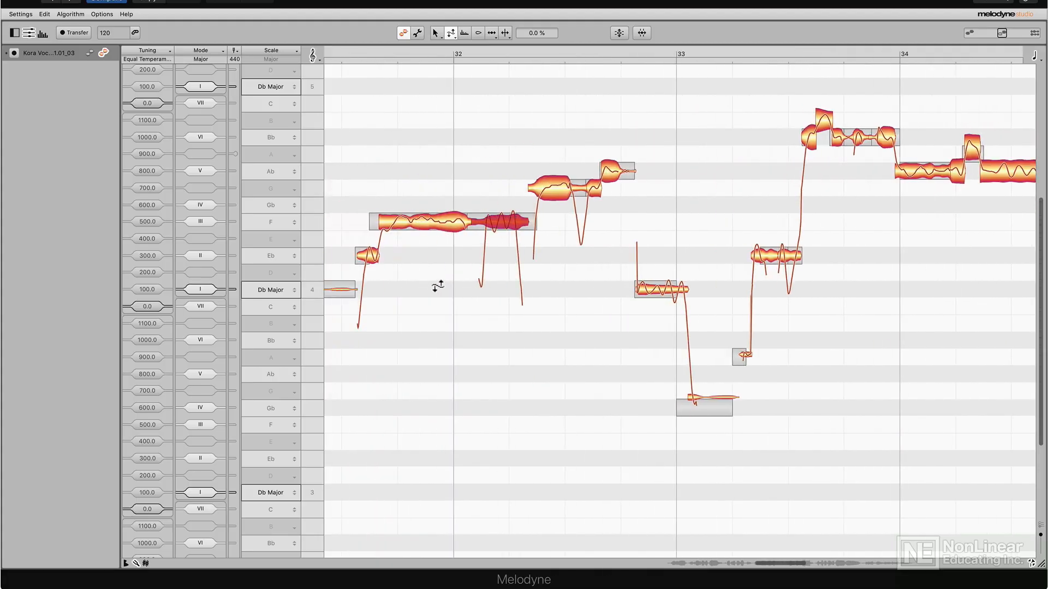
scroll(434, 284, left, 3)
scroll(431, 279, left, 6)
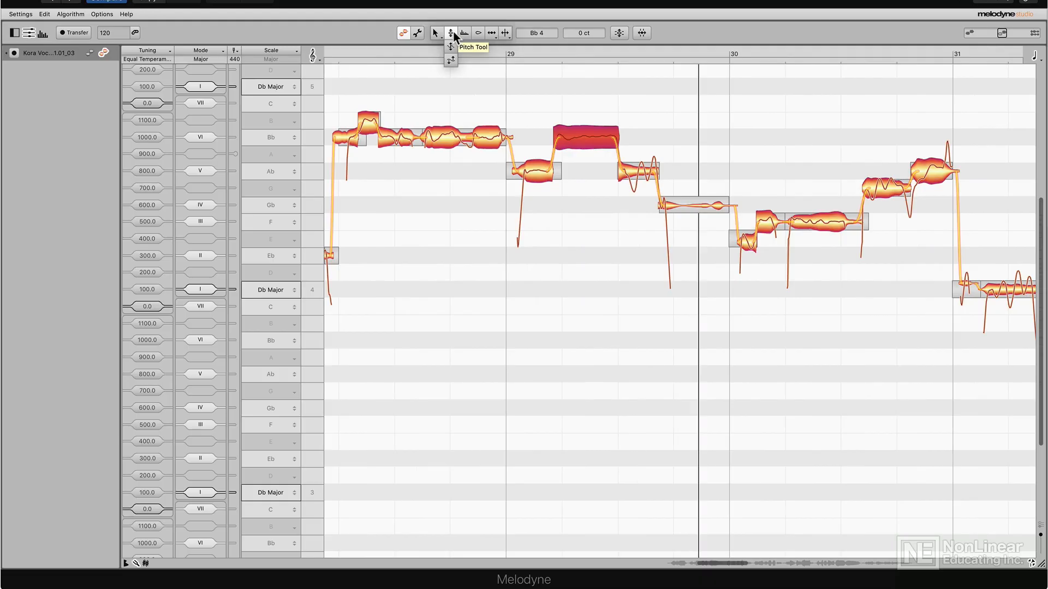
- Switch to the main Pitch Tool and adjust the pitch transitions at the ends of the Bb notes before and after bar 29
click(453, 34)
click(506, 137)
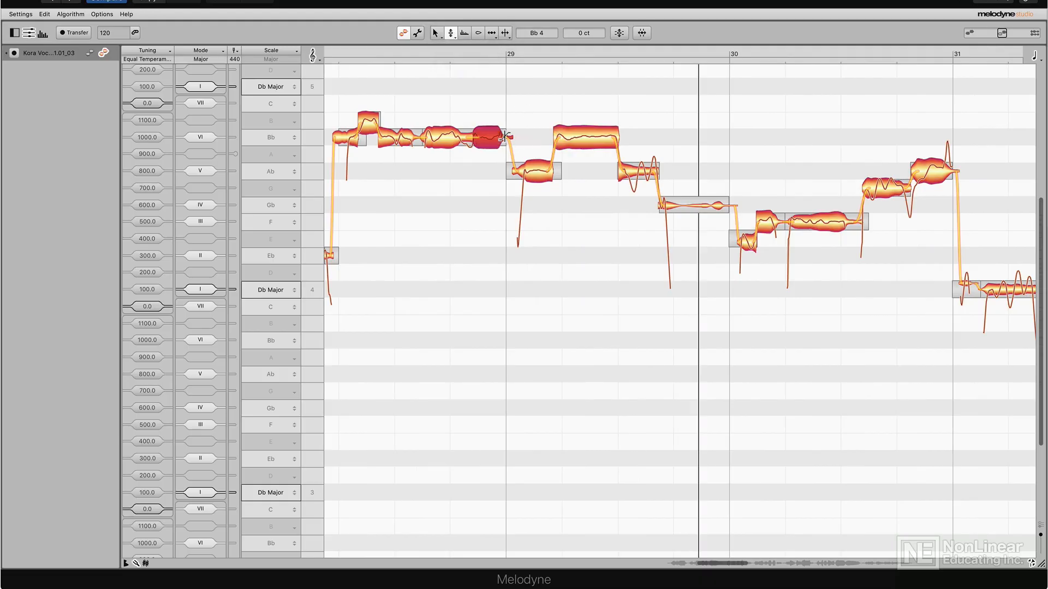
drag(583, 101, 553, 130)
click(610, 134)
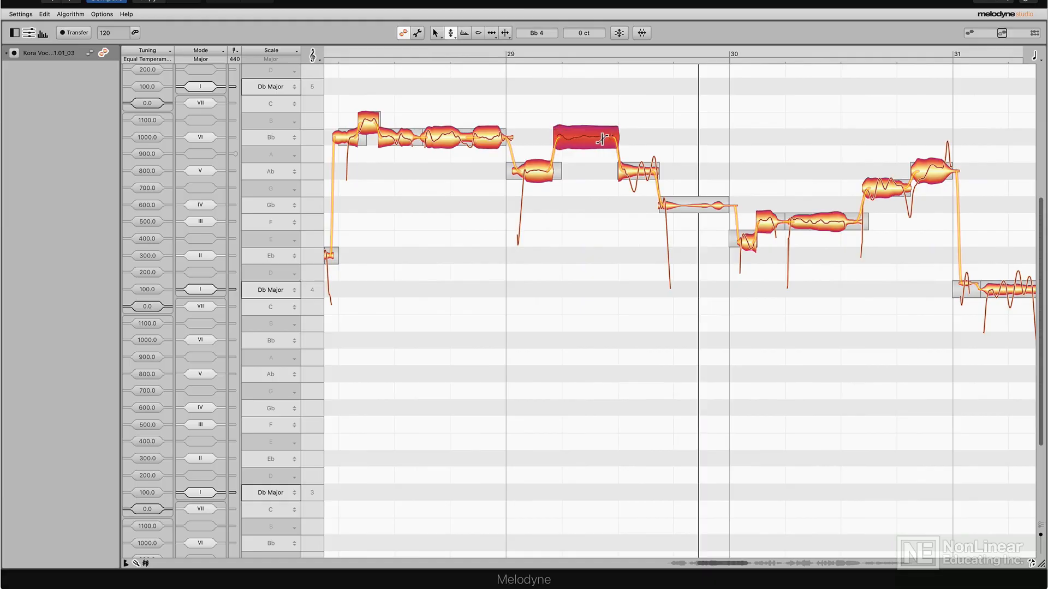
drag(610, 164, 612, 108)
- Steepen the pitch transition from the Bb note into the Ab note at bar 29 and play the passage
click(504, 133)
drag(505, 130, 517, 178)
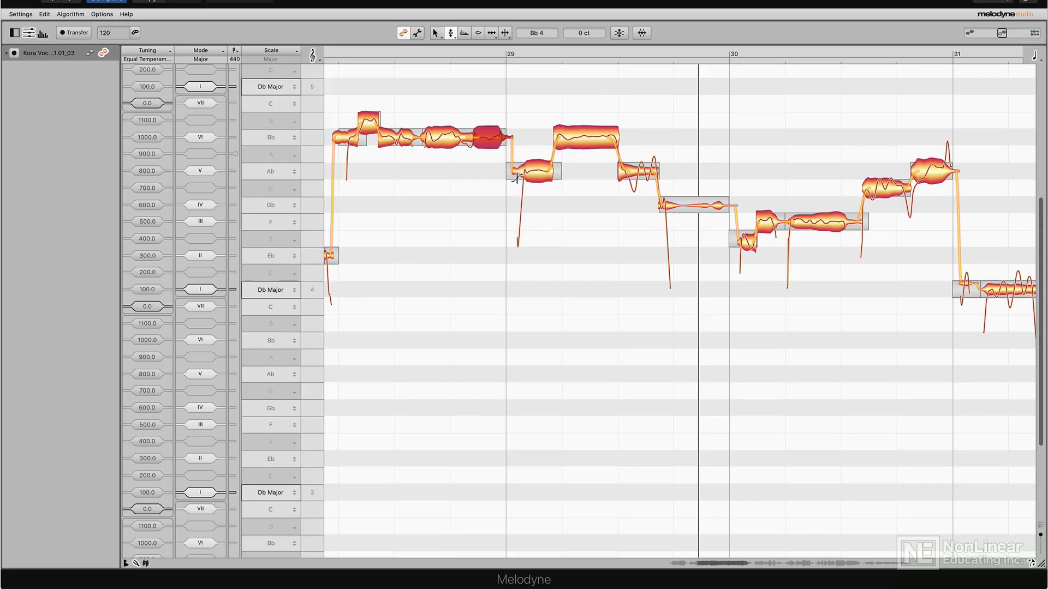
click(549, 171)
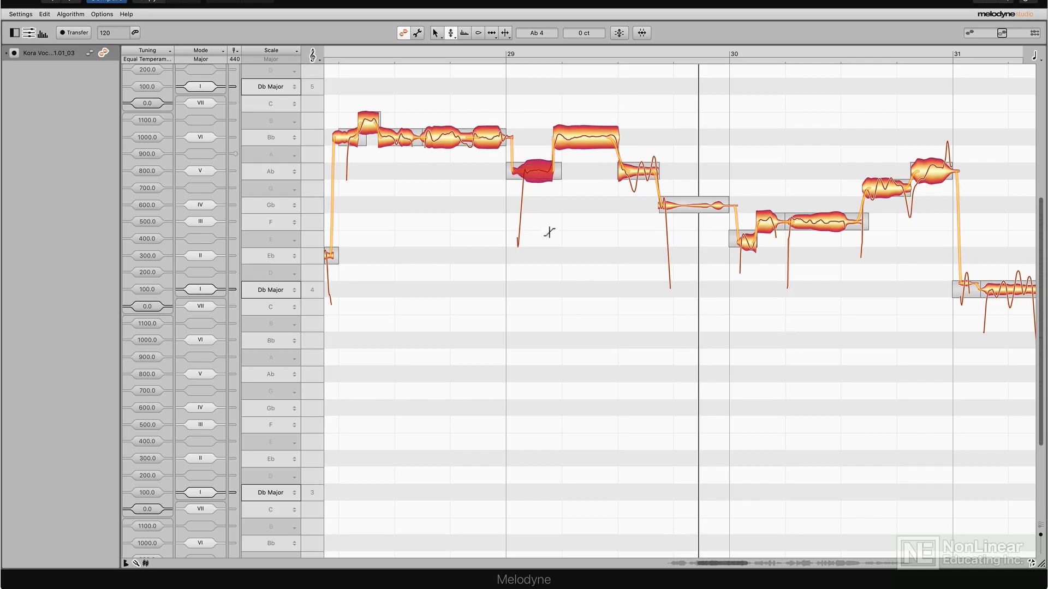
click(612, 142)
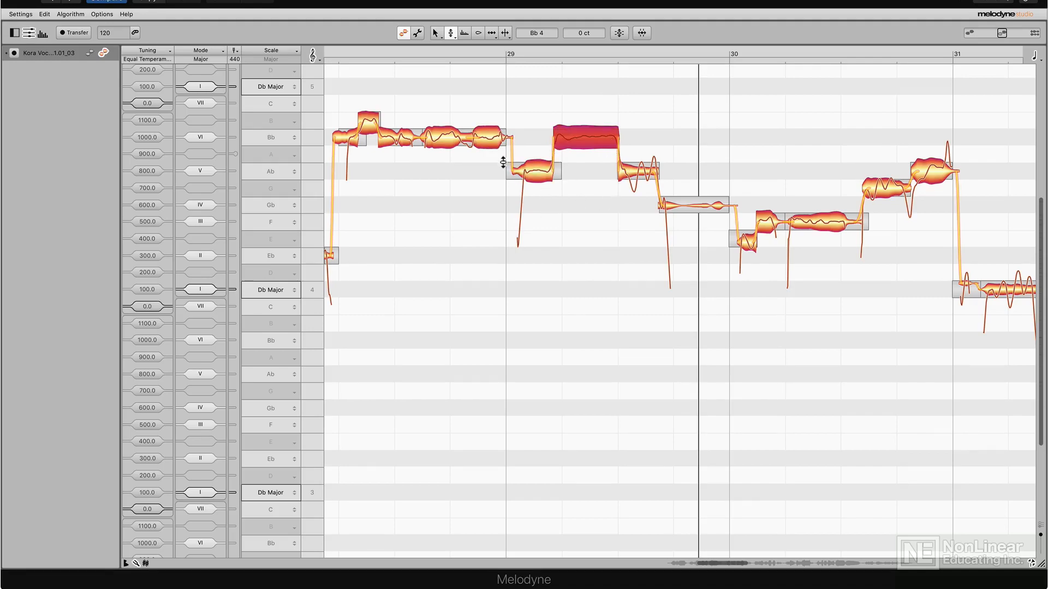
click(473, 58)
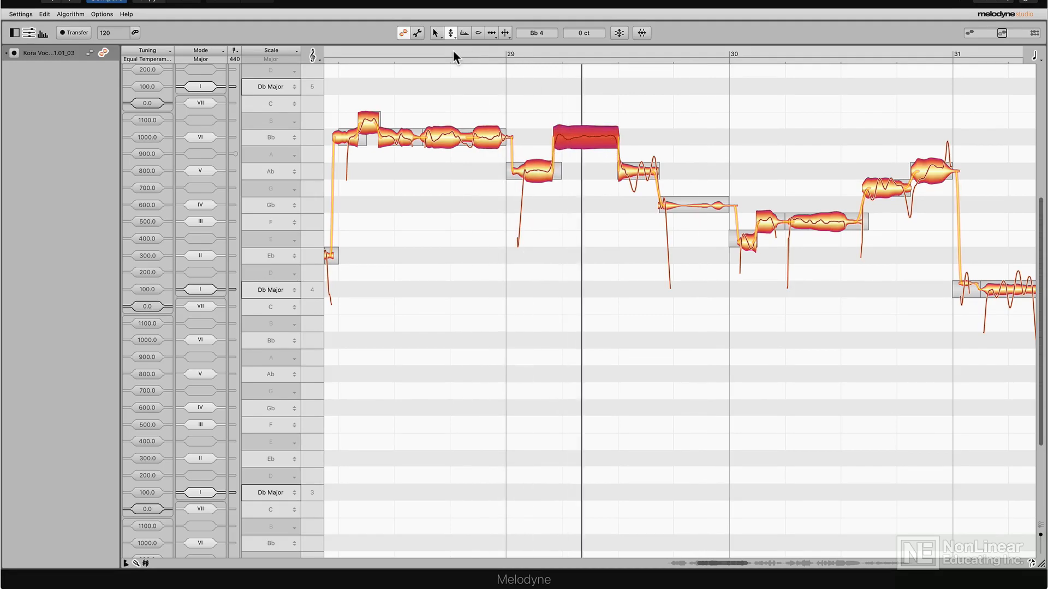
- Smooth the pitch transitions into and out of the Ab note at bar 29, and adjust the one leaving the following Bb note
click(501, 138)
drag(487, 171, 499, 128)
drag(547, 171, 553, 146)
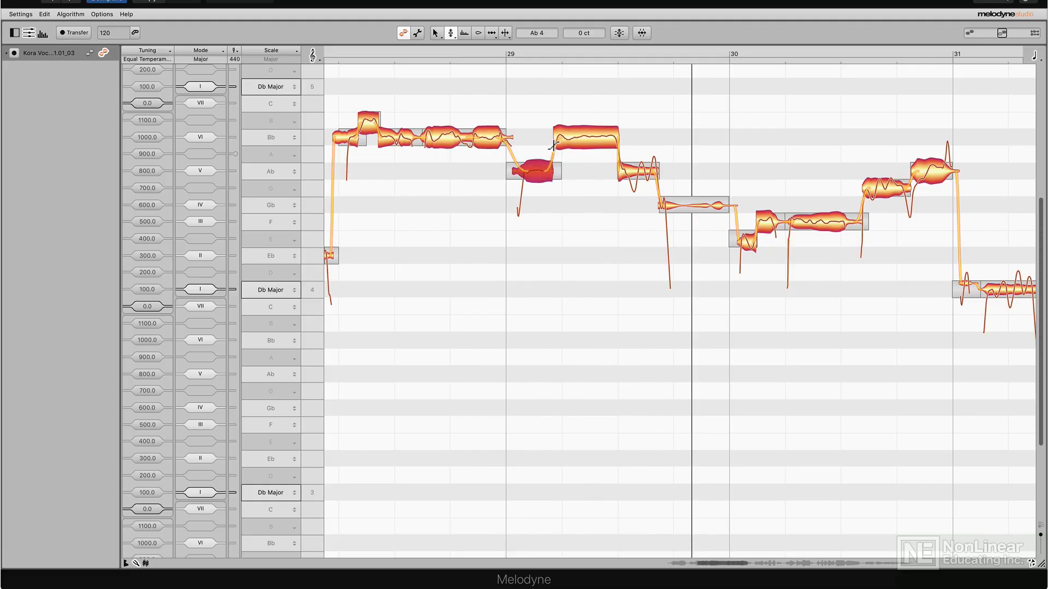
drag(616, 138, 617, 108)
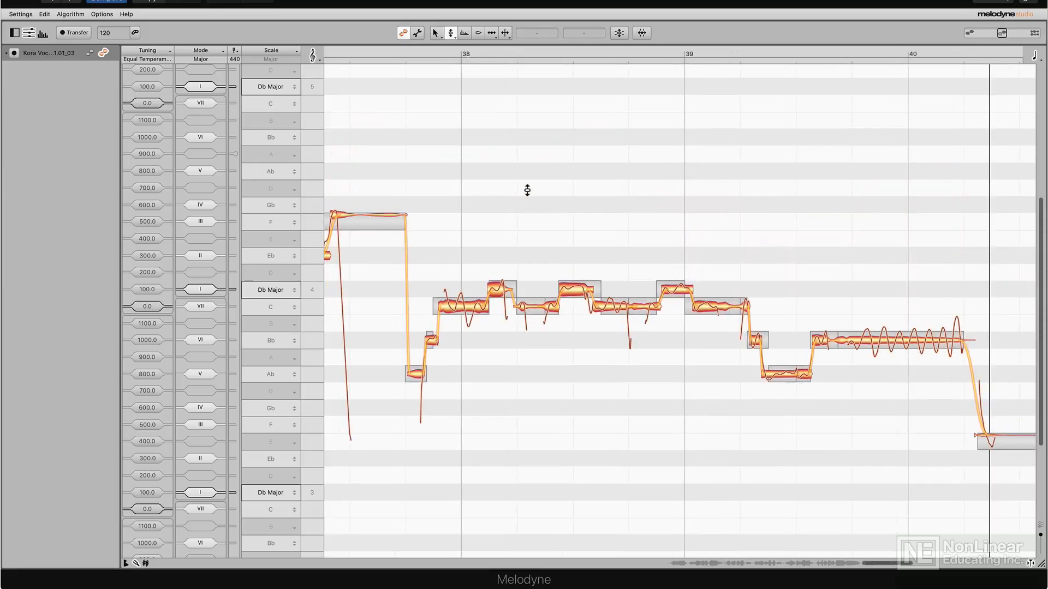
- Select the three Db notes in bar 38 and play the phrase, then select the short Ab piece before the long Bb note and replay
drag(453, 205, 731, 293)
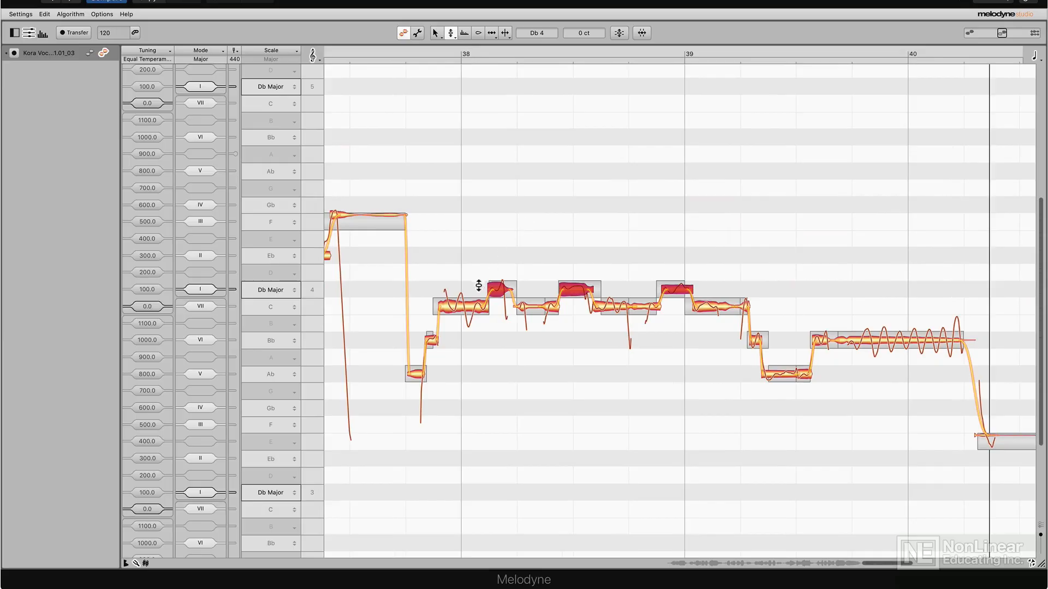
click(397, 51)
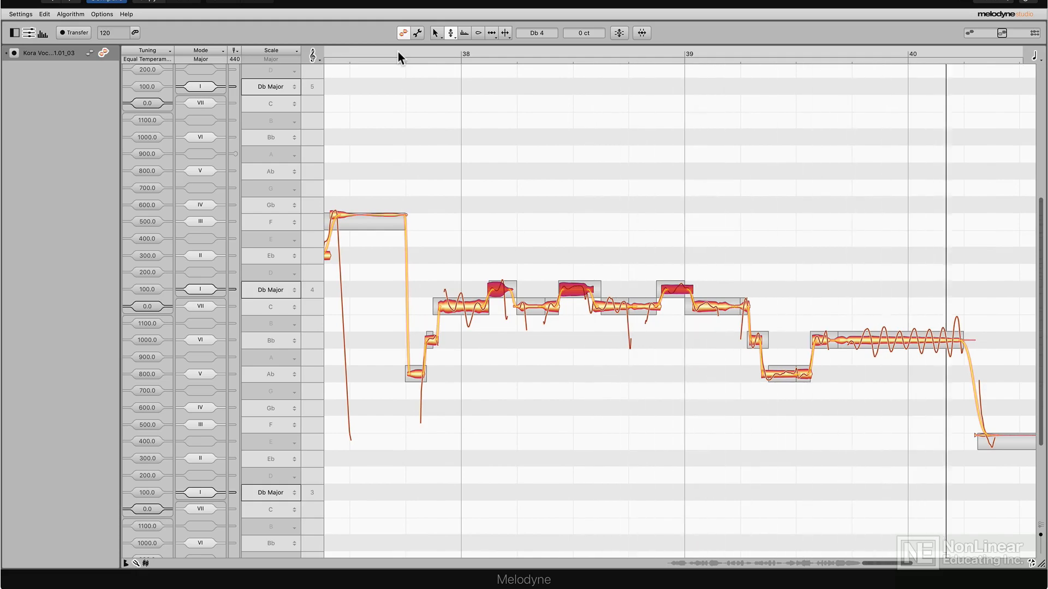
click(804, 374)
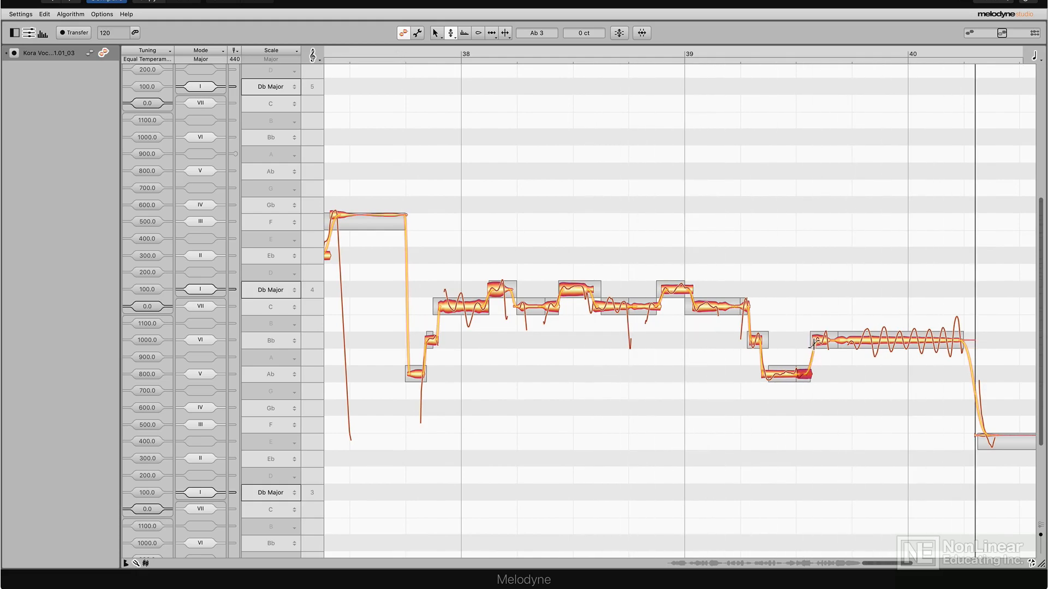
click(412, 52)
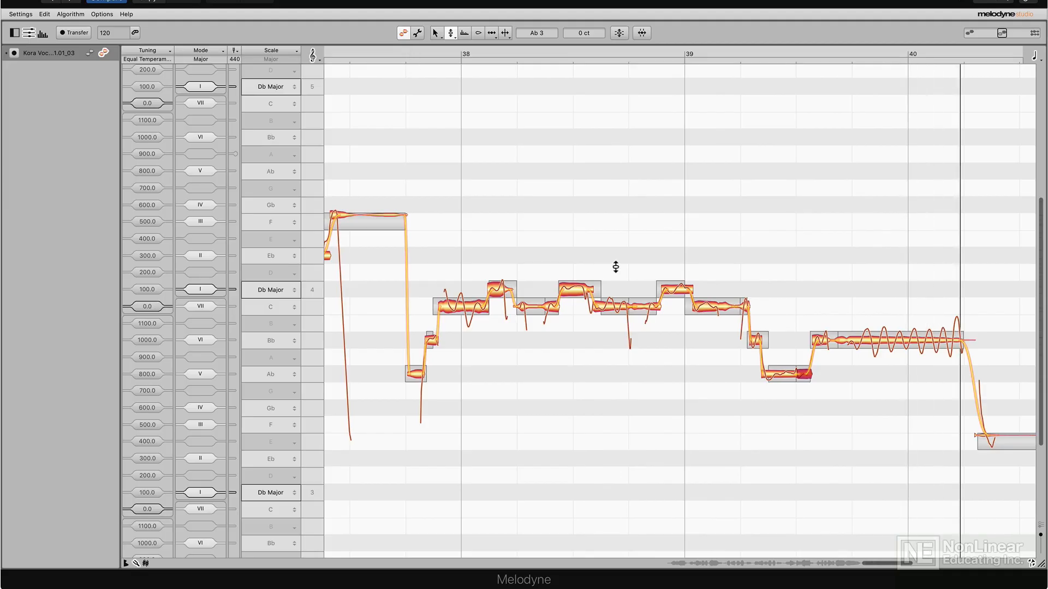
key(space)
click(544, 126)
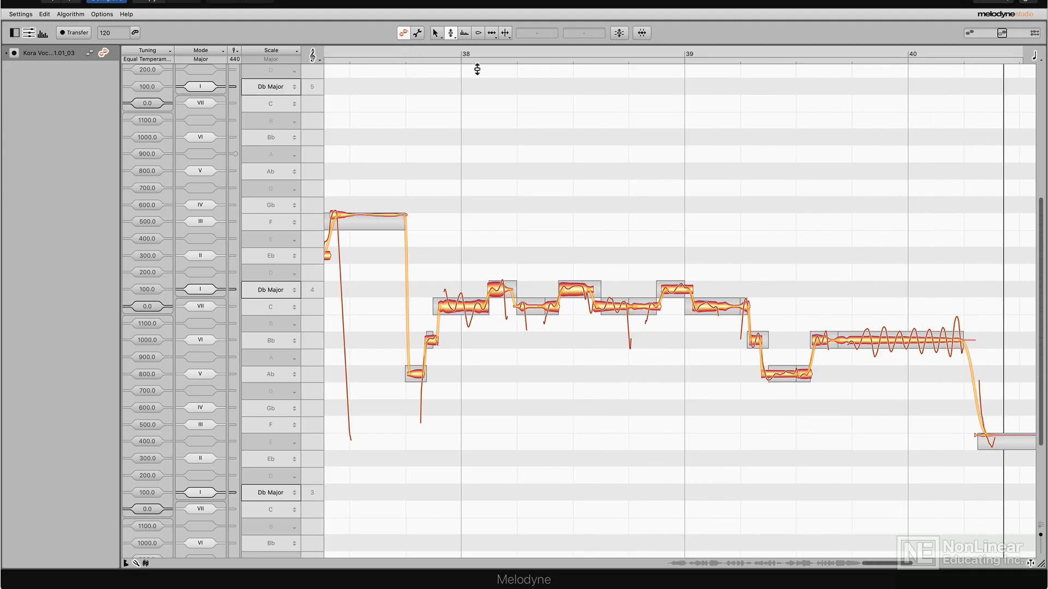
- Switch to the Pitch Modulation tool and try 134% and 0% on the long Bb note at bar 40, then restore 100%
drag(450, 30, 450, 48)
drag(902, 339, 902, 252)
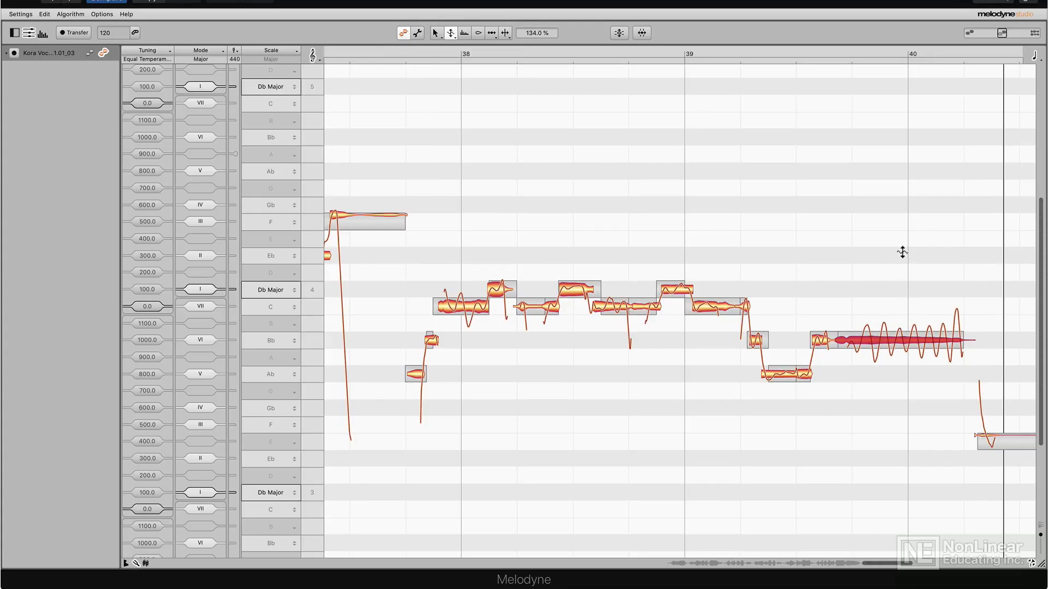
double_click(900, 340)
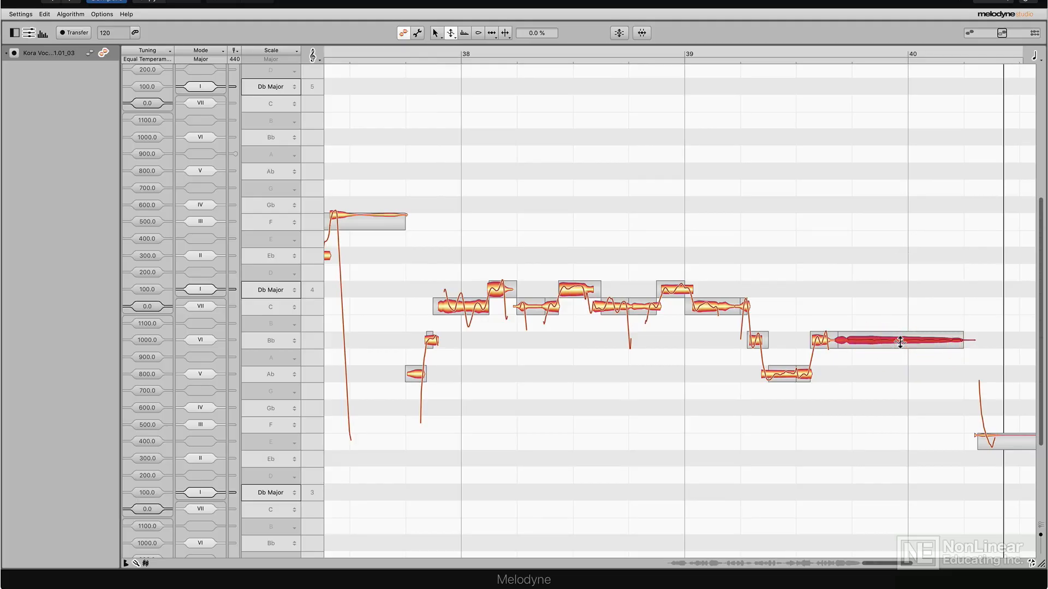
double_click(901, 341)
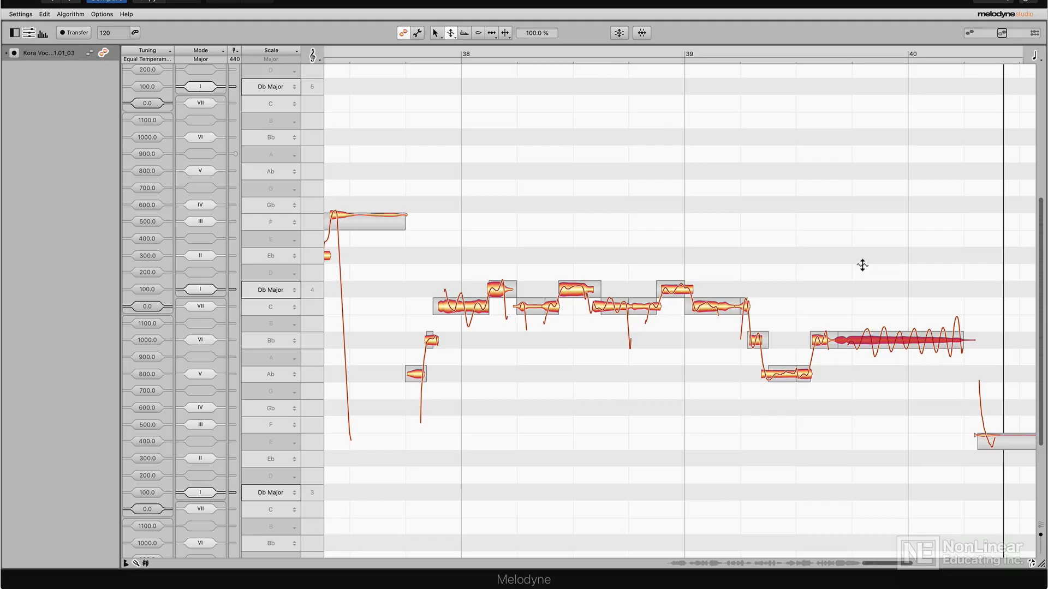
- Set the pitch modulation of the whole phrase from before bar 38 through bar 40 to 0%, play it, and restore 100%
scroll(862, 265, left, 1)
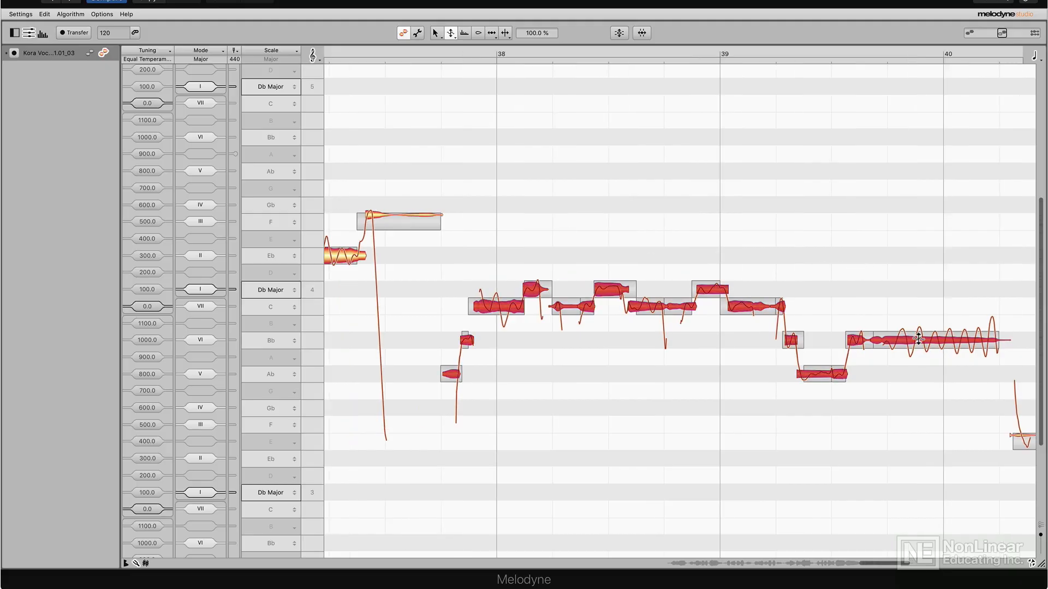
double_click(919, 339)
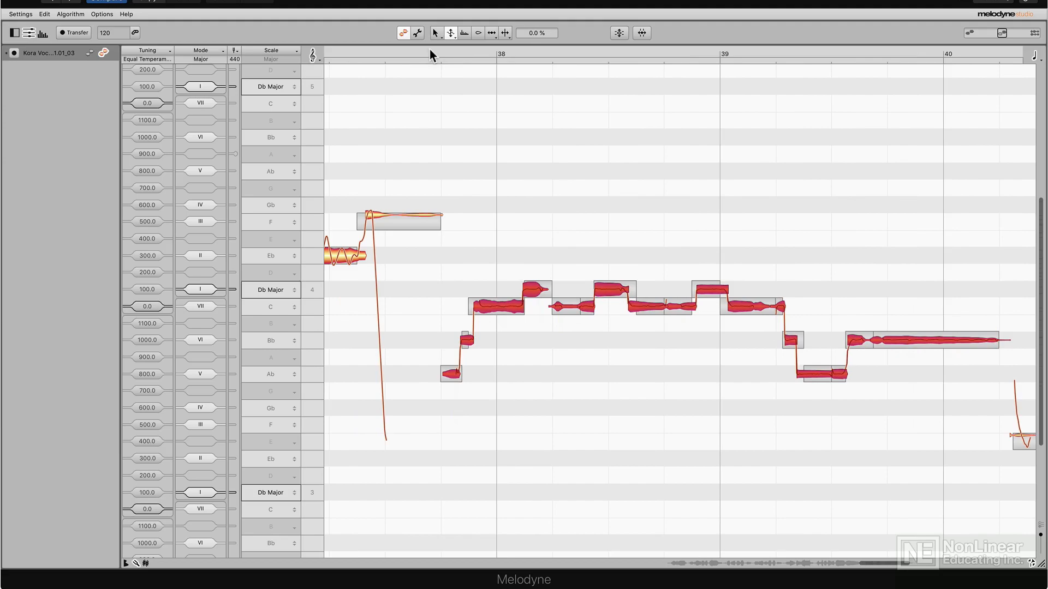
click(430, 49)
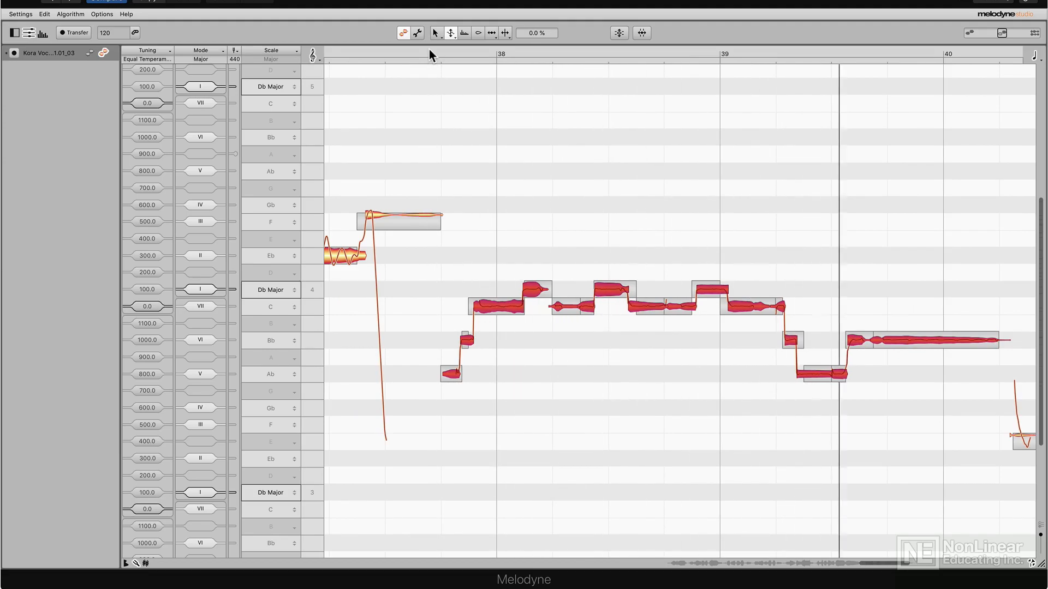
double_click(896, 337)
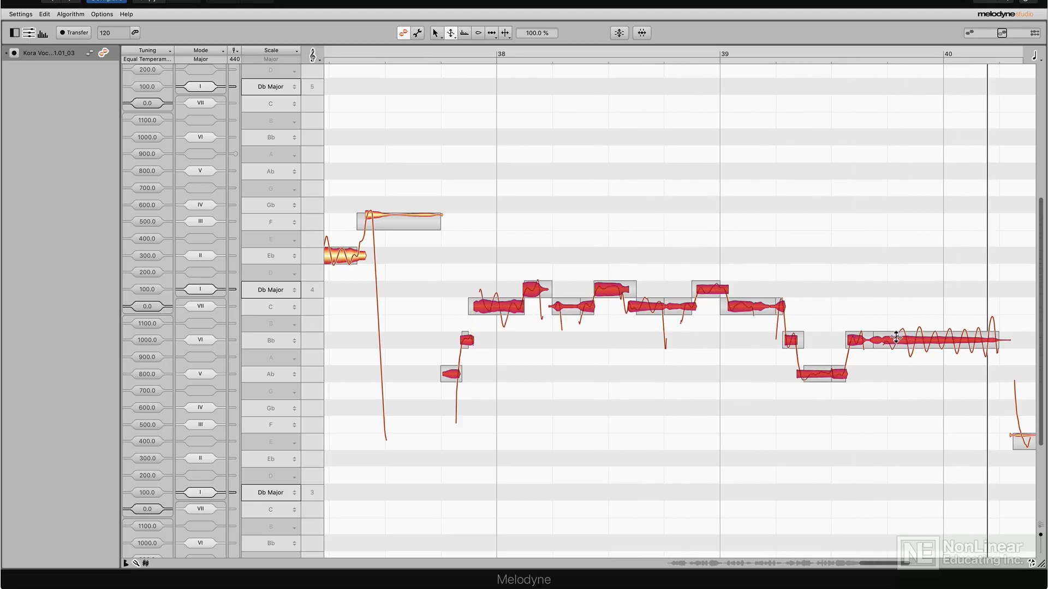
- Set the pitch modulation to 82% on the long Bb note at bar 40, 78% on bar 37's Eb and 85% on bar 31's Db
click(907, 305)
click(935, 339)
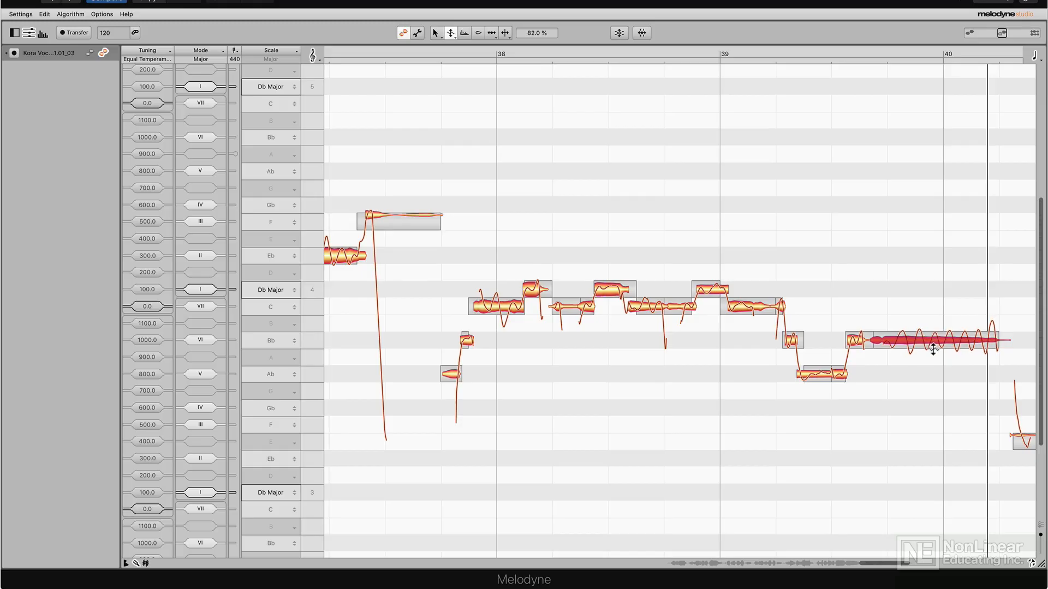
scroll(927, 328, left, 5)
click(568, 260)
drag(567, 261, 564, 270)
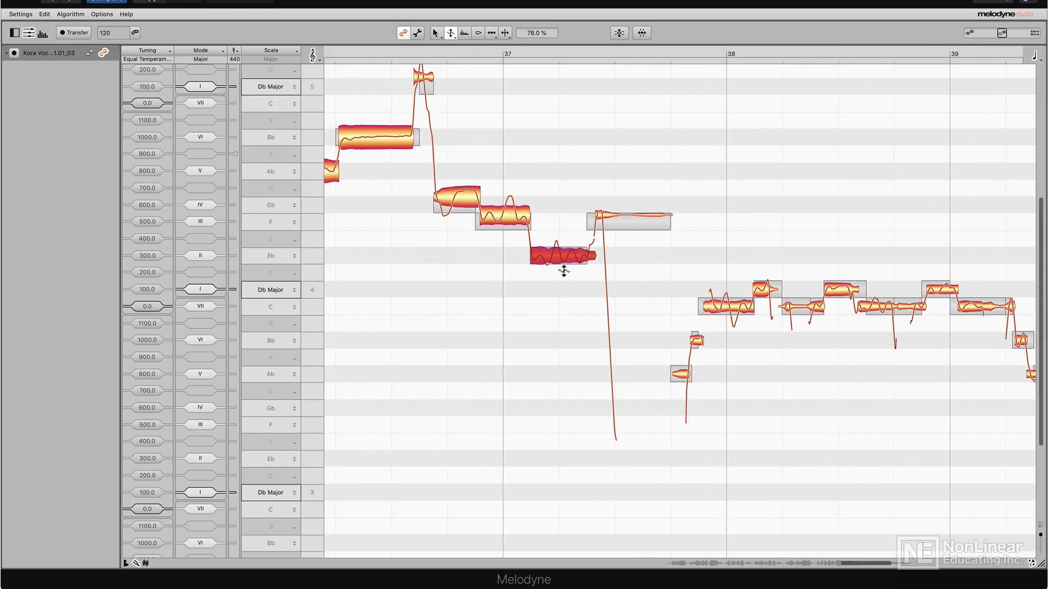
scroll(488, 273, left, 1)
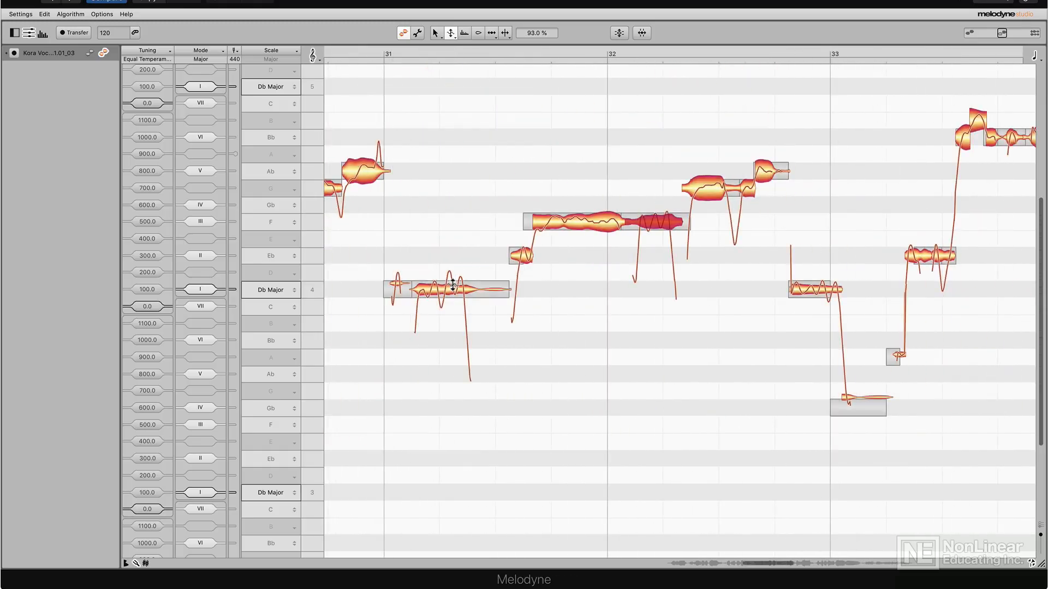
drag(453, 286, 451, 293)
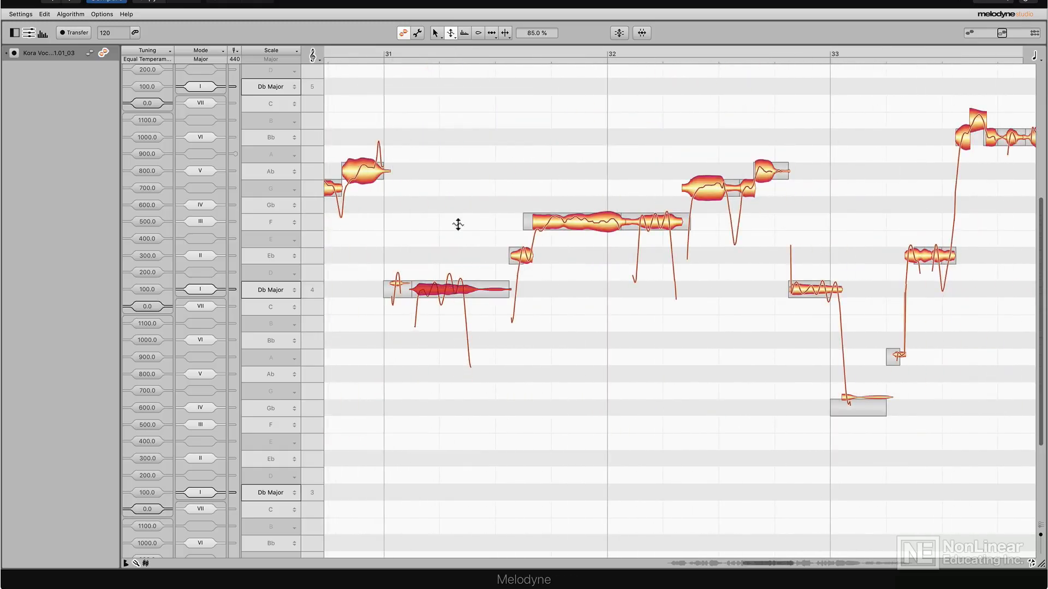